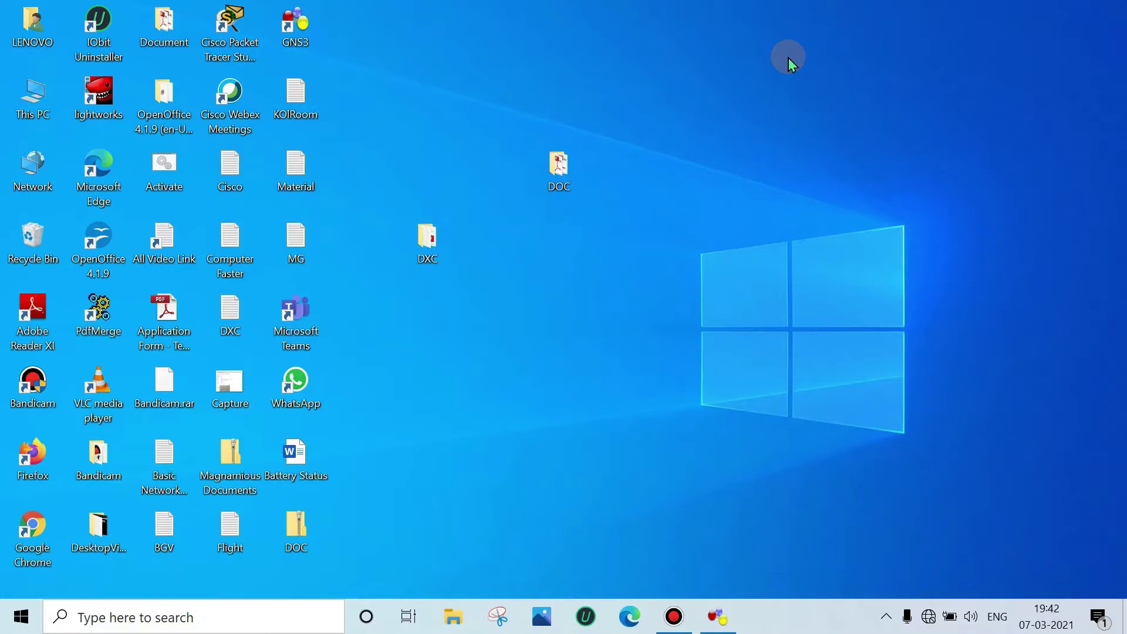
# - Restore the GNS3 window showing the R1–R2 two-router topology
pyautogui.click(721, 624)
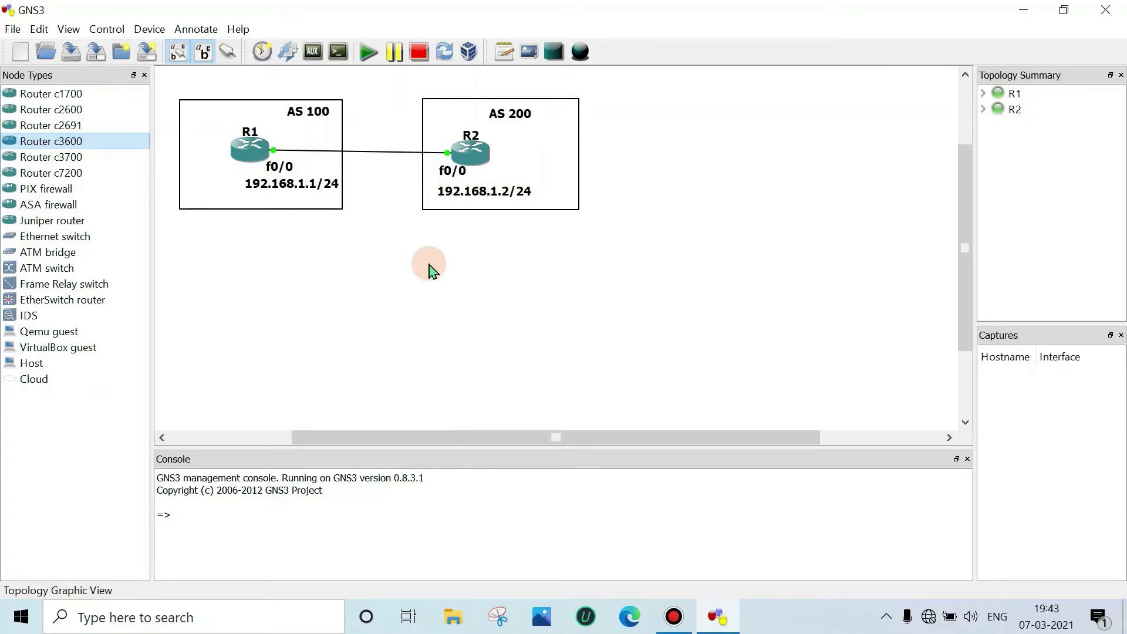
# - Open consoles to R1 and R2, minimize R2's, and move R1's console clear of the diagram
pyautogui.click(339, 53)
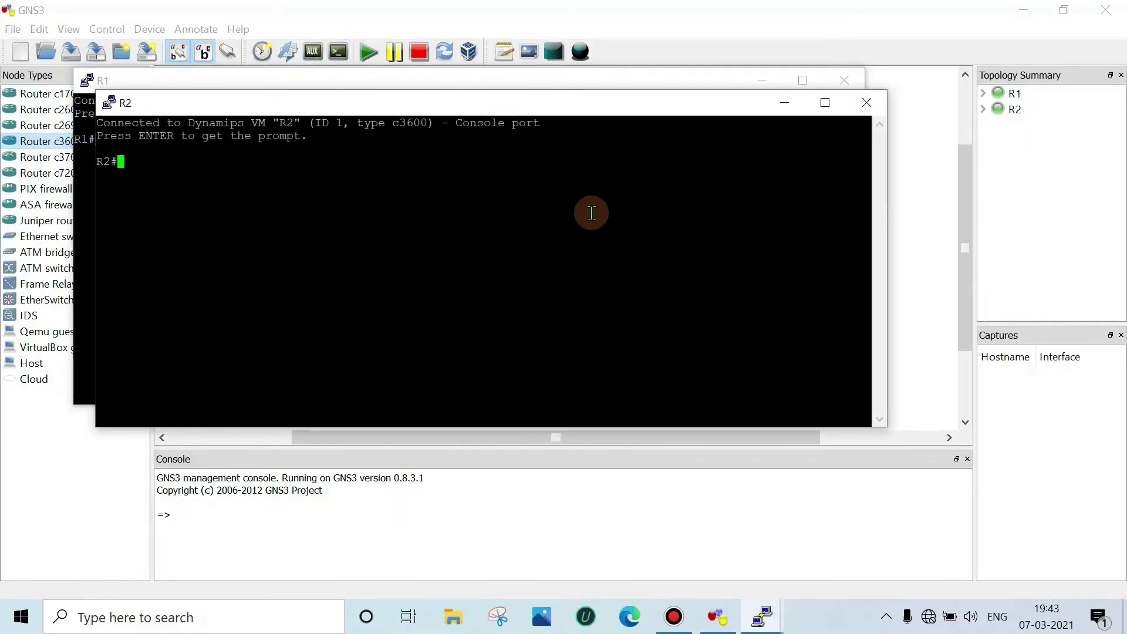
pyautogui.click(784, 105)
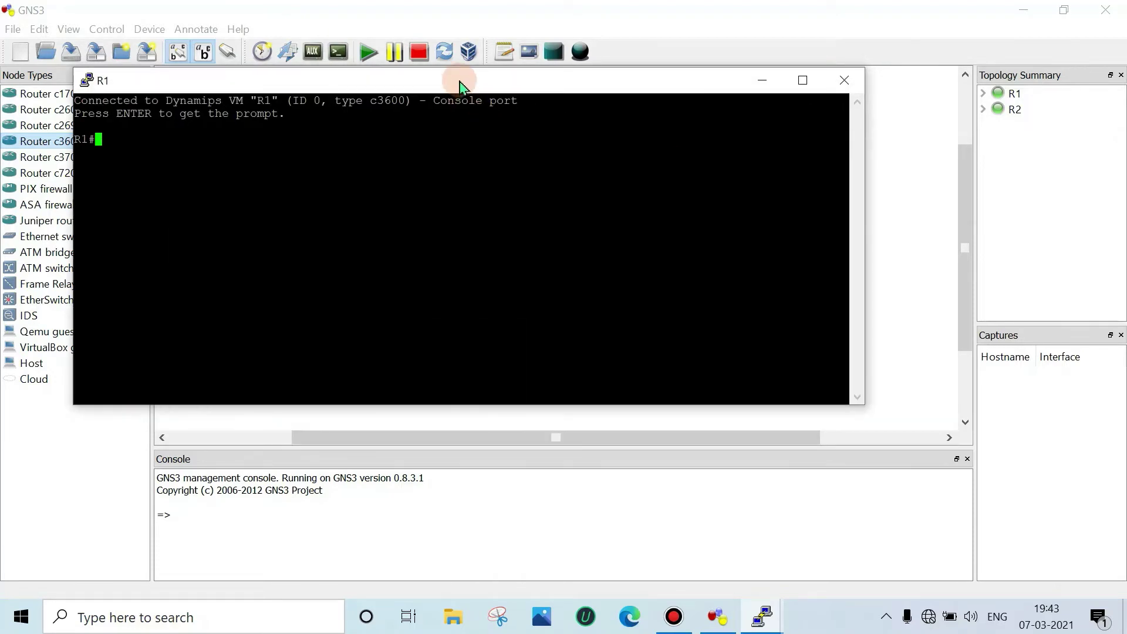
pyautogui.moveTo(459, 85); pyautogui.dragTo(631, 240)
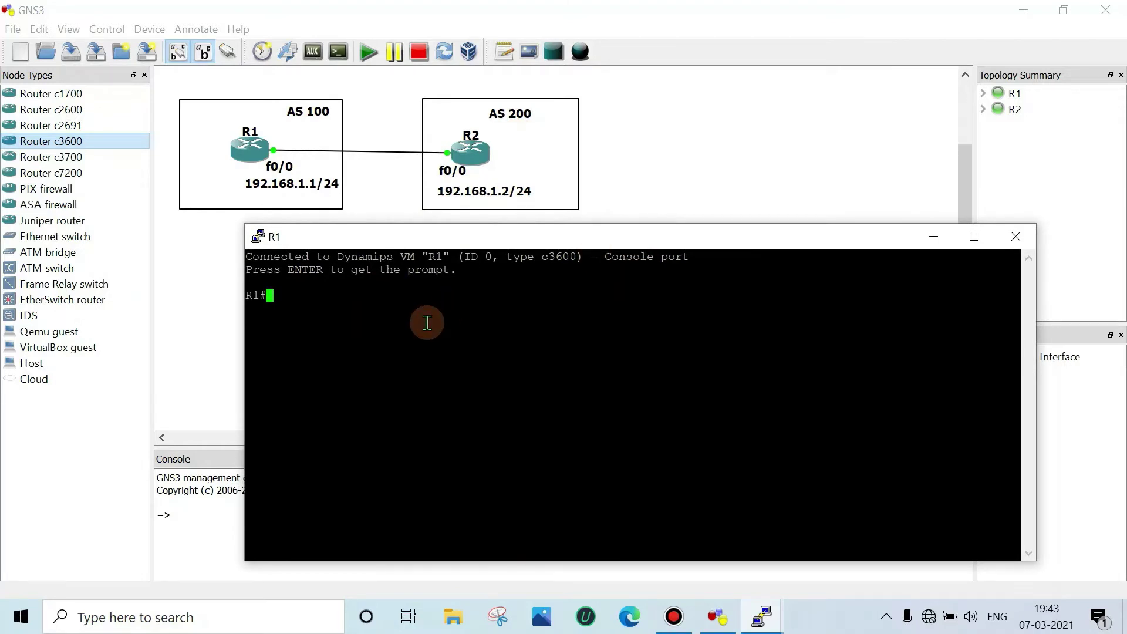
# - Address R1's FastEthernet0/0 as 192.168.1.1 255.255.255.0, bring it up, and begin the router bgp command
pyautogui.write('conf t')
pyautogui.press('Return')
pyautogui.write('in')
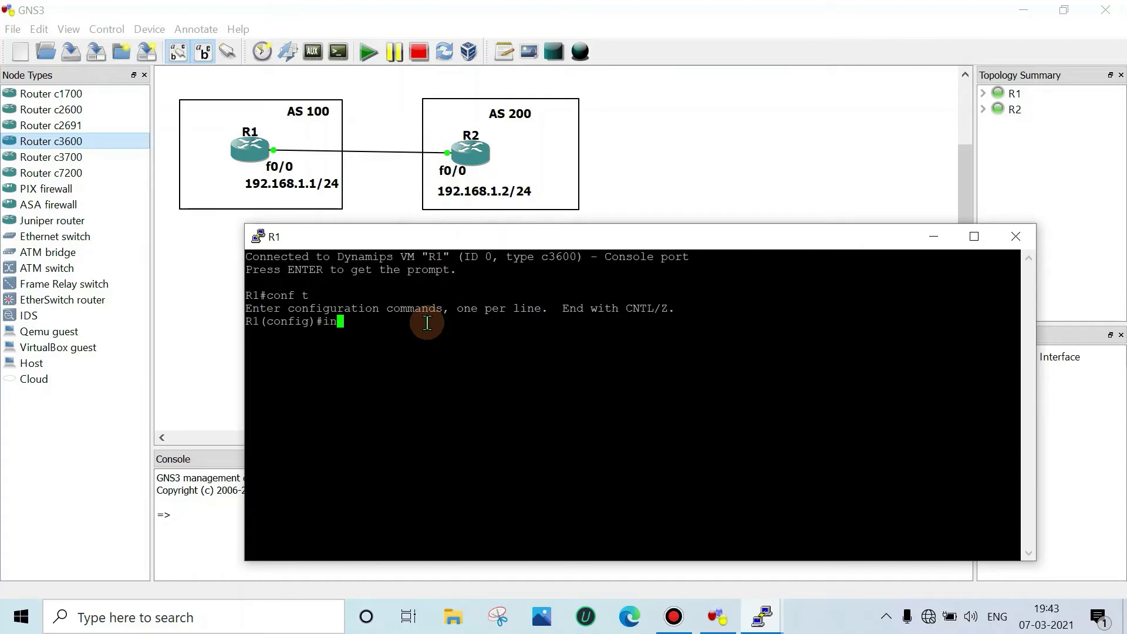
pyautogui.write('t fa 0/0')
pyautogui.press('Return')
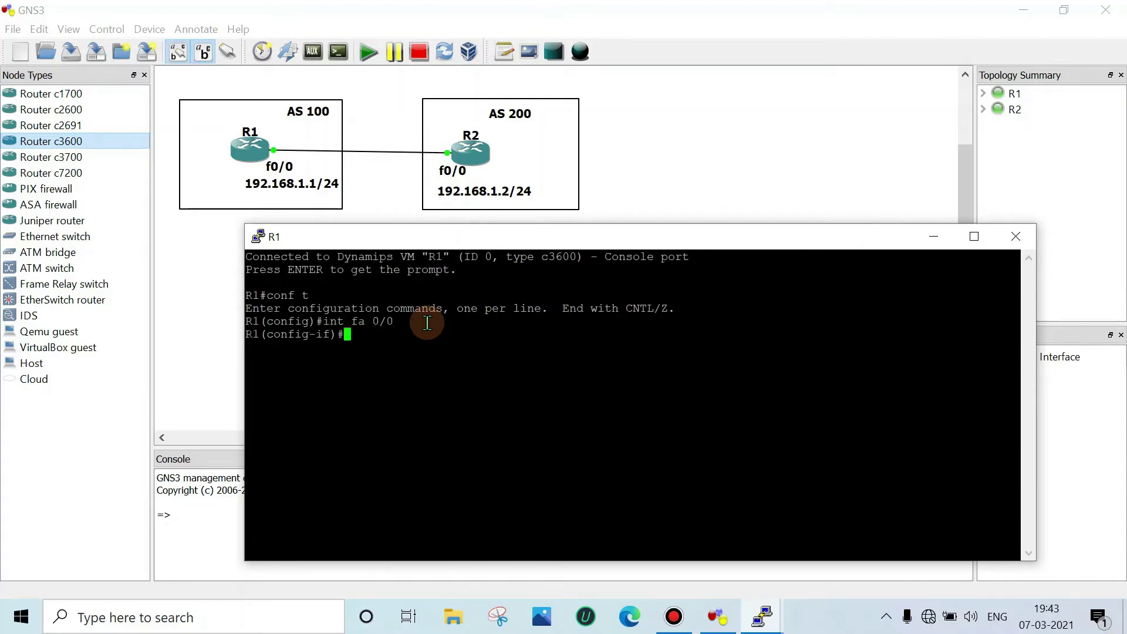
pyautogui.write('ip add 192.168.1.1 255.255.255.0')
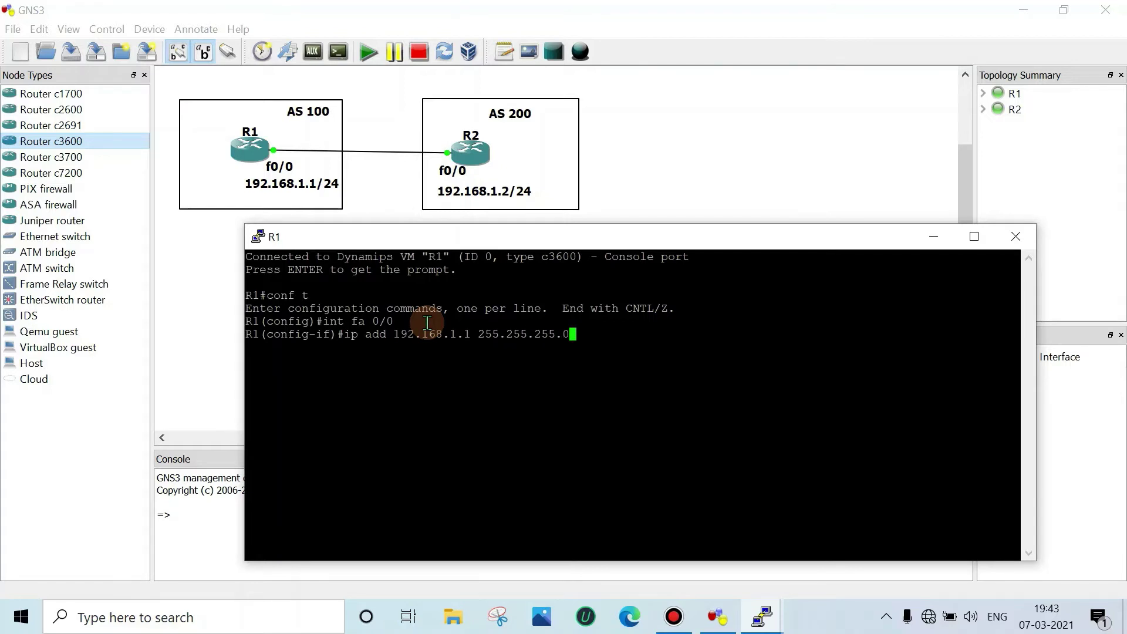
pyautogui.press('Return')
pyautogui.write('no shut')
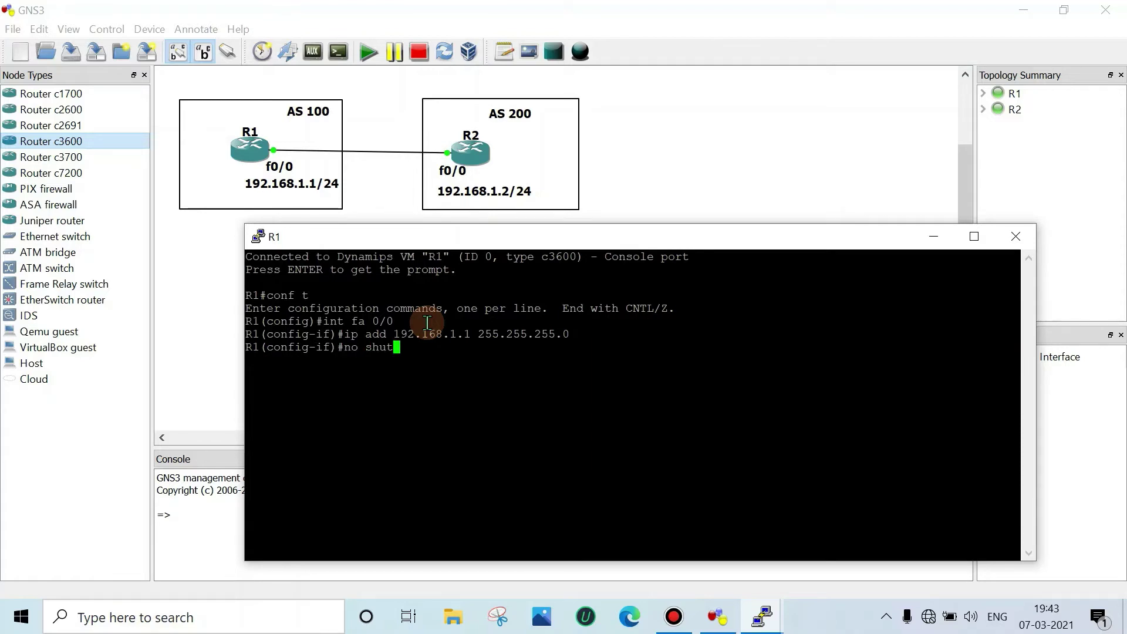
pyautogui.press('Return')
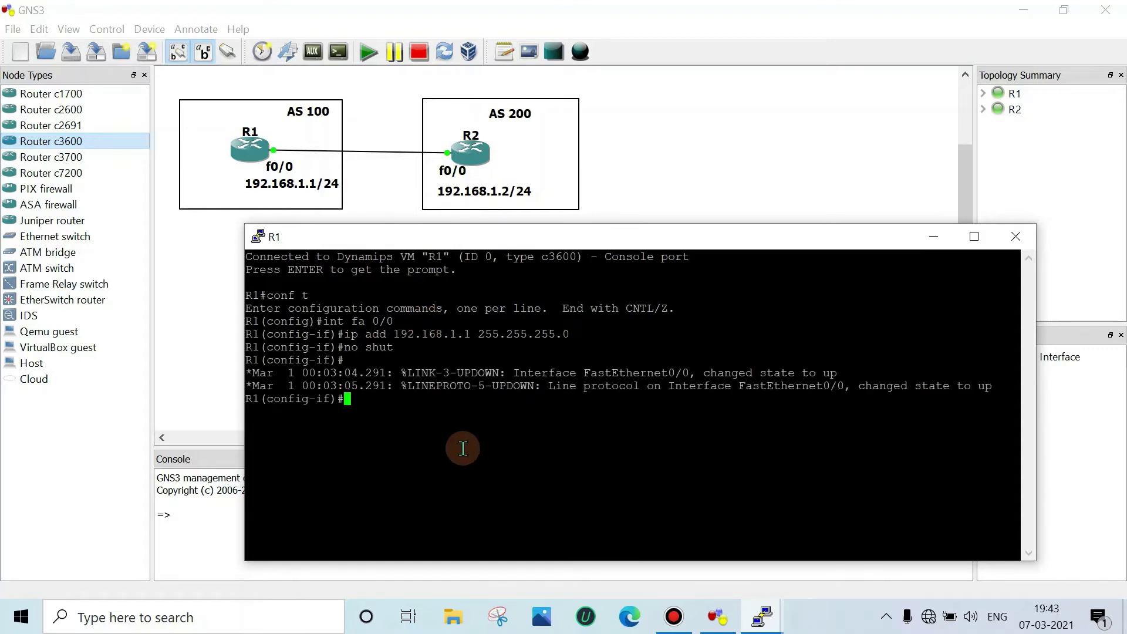
pyautogui.write('exit')
pyautogui.press('Return')
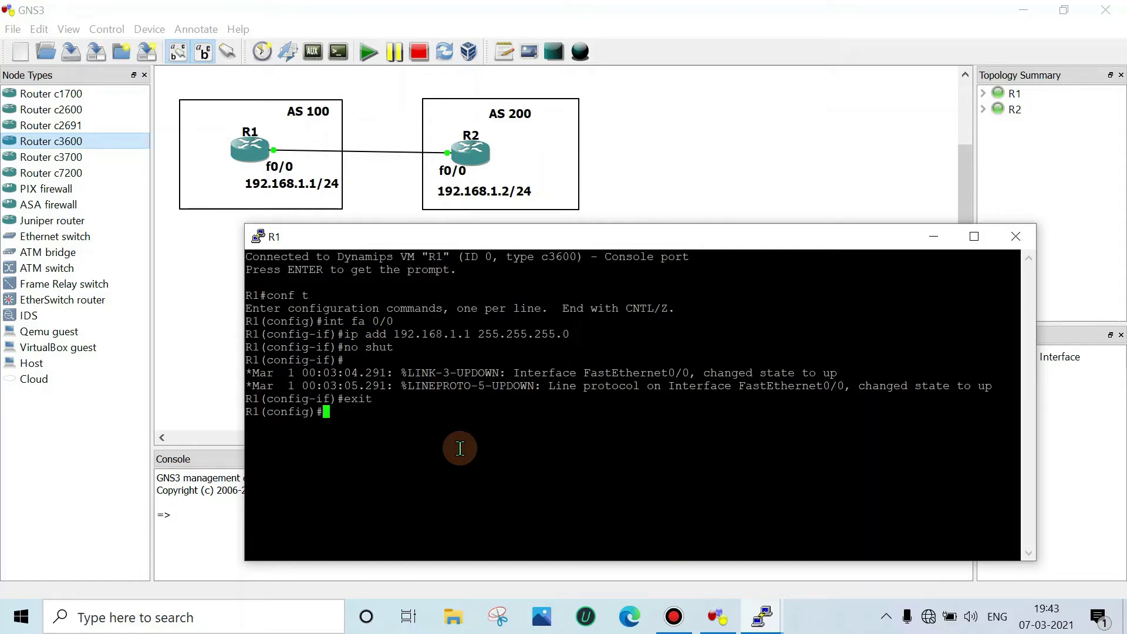
pyautogui.write('router bgp 100')
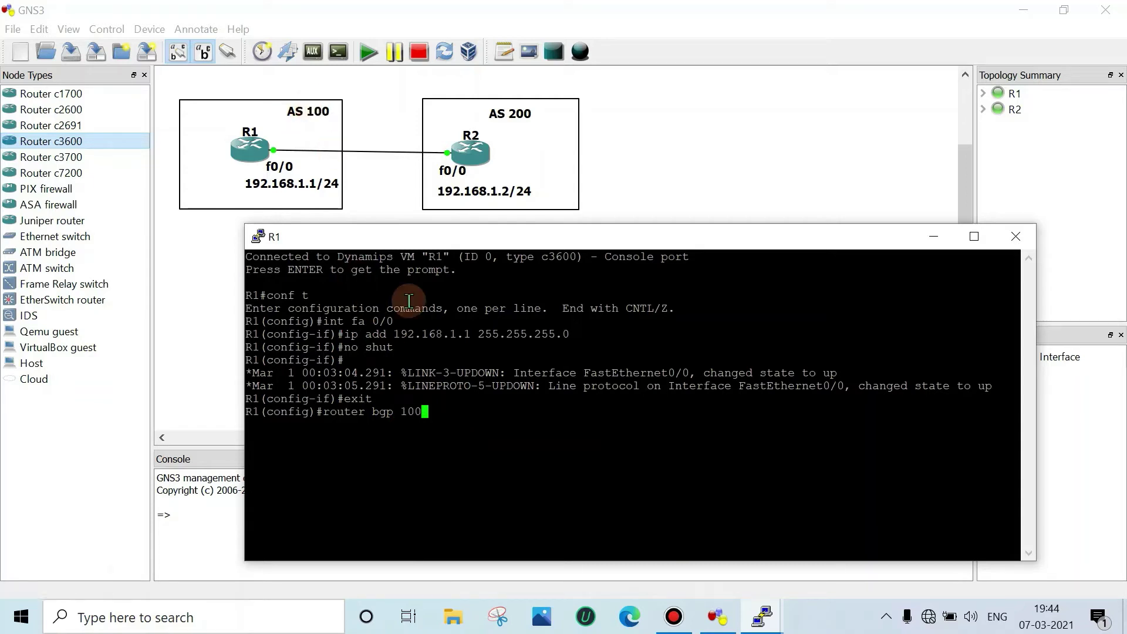
# - Start BGP AS 100 on R1 and add neighbor 192.168.1.2 with remote-as 200
pyautogui.press('Return')
pyautogui.write('ne')
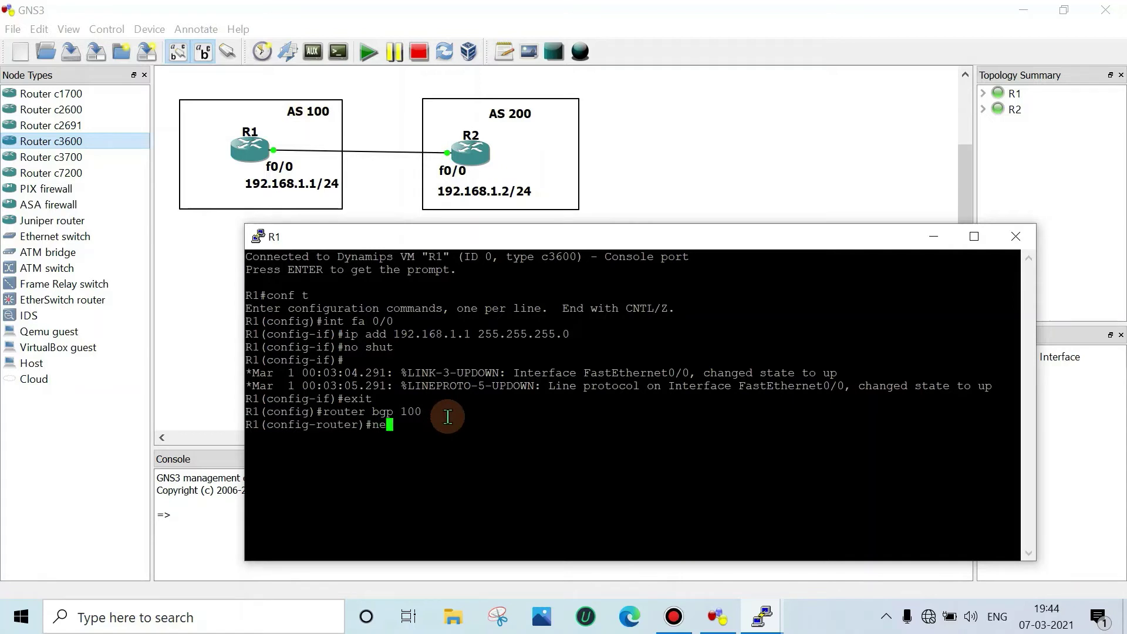
pyautogui.write('ighb')
pyautogui.press('Tab')
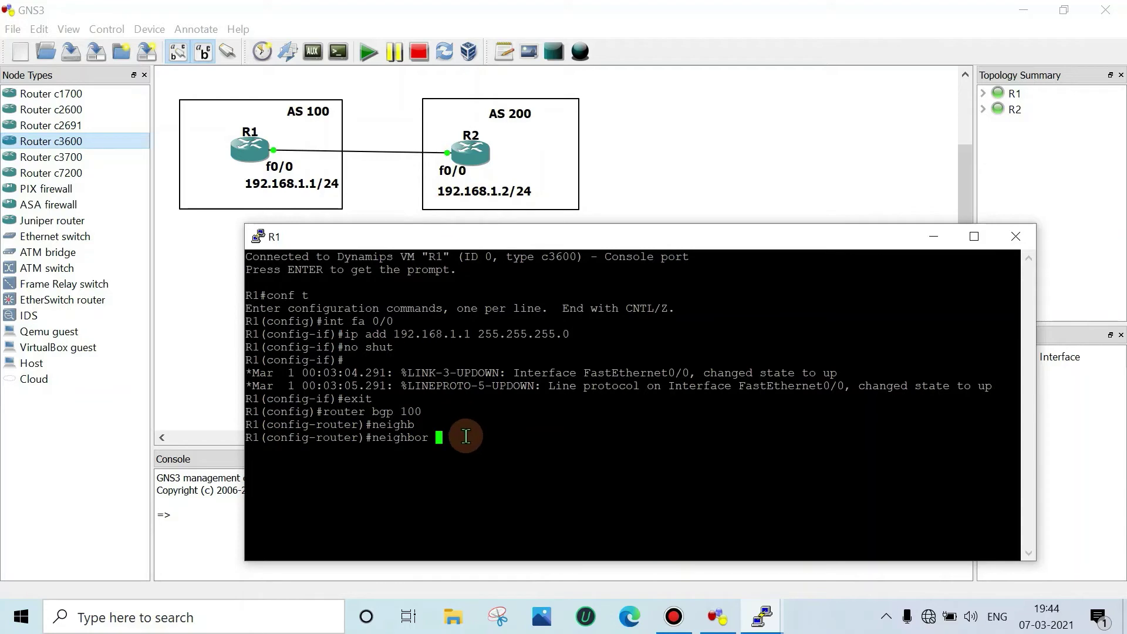
pyautogui.write('192.168.1')
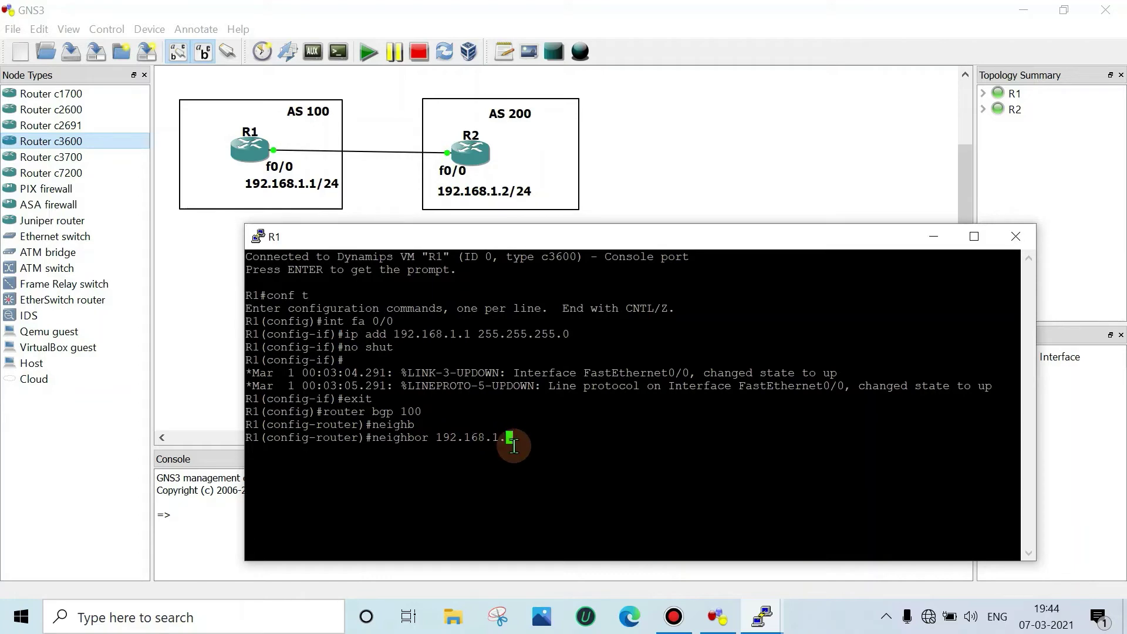
pyautogui.write('.2 r')
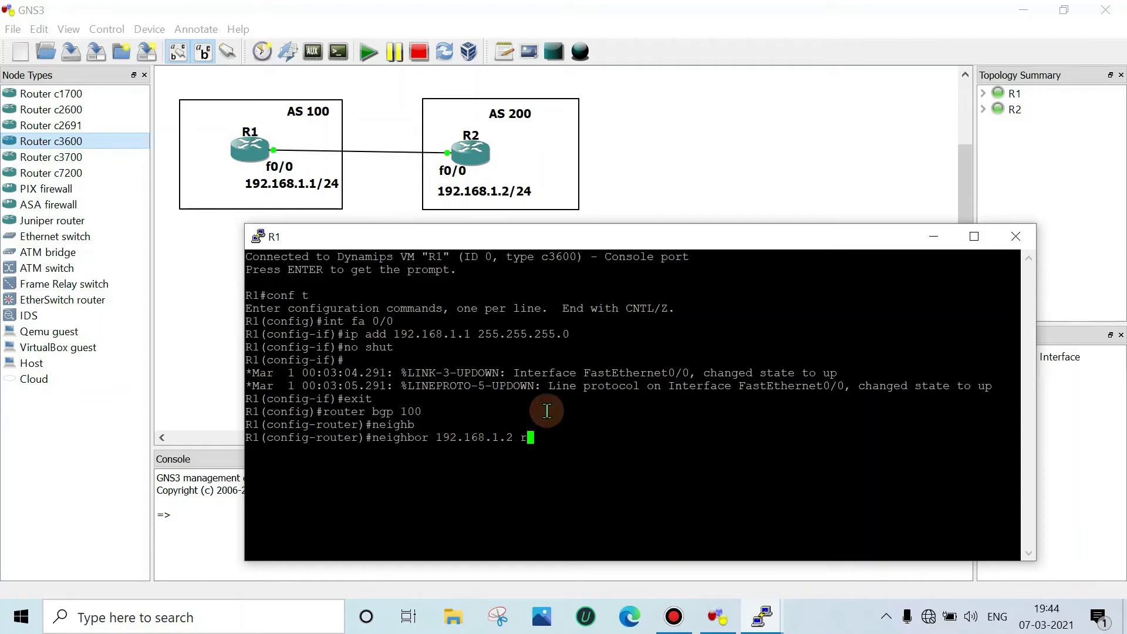
pyautogui.write('emote-as')
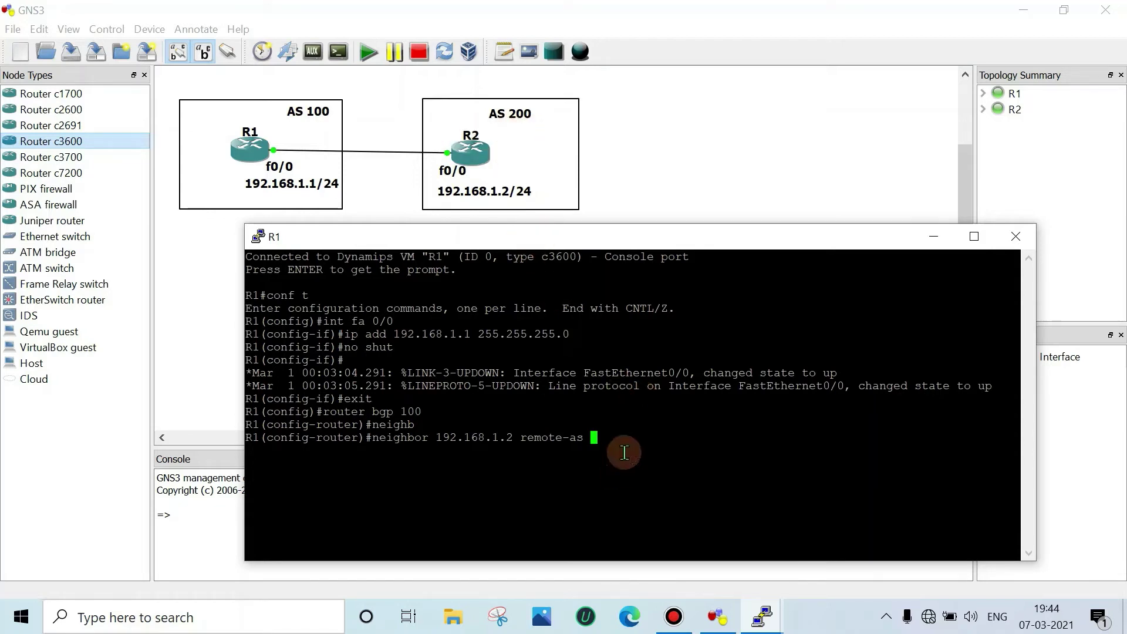
pyautogui.write(' 200')
pyautogui.press('Return')
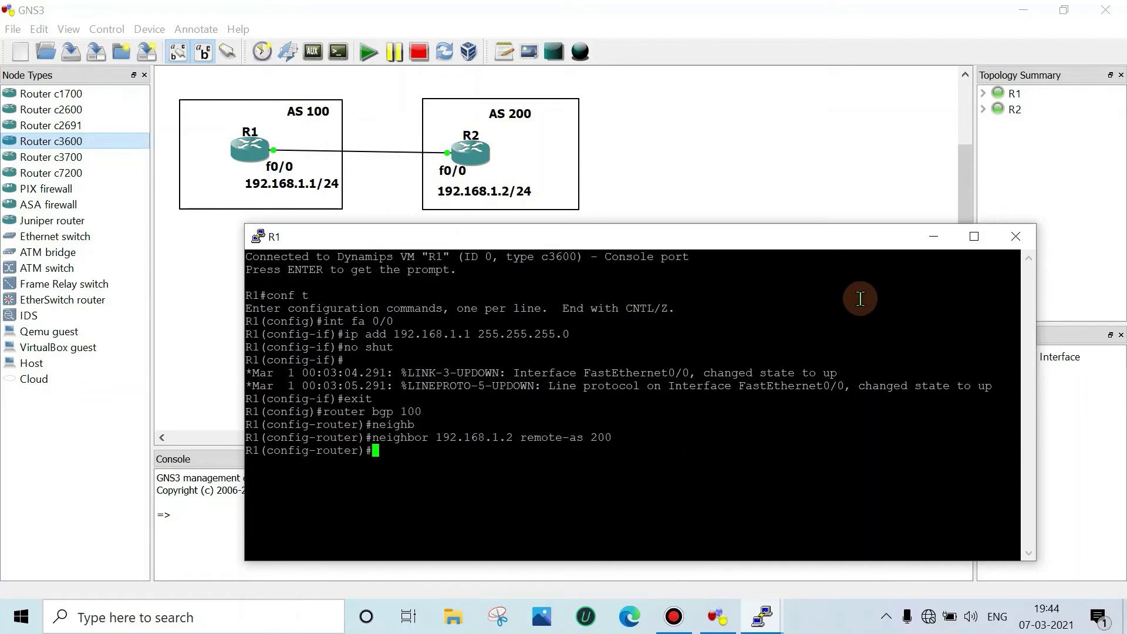
# - Minimize R1's console and bring R2's console forward beside the topology diagram
pyautogui.click(926, 246)
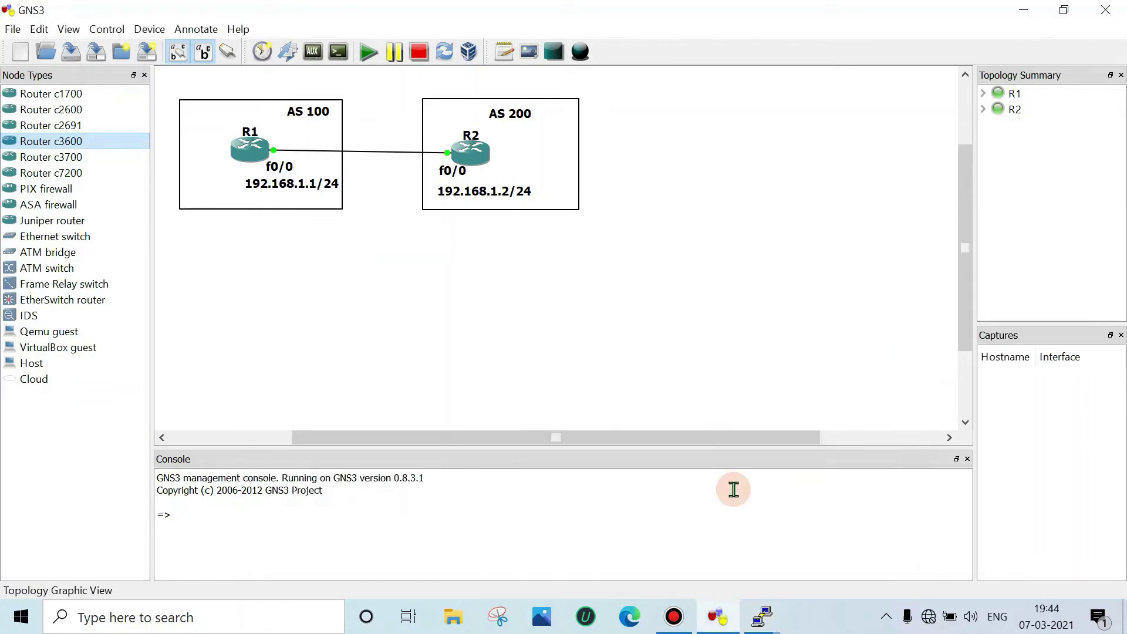
pyautogui.moveTo(762, 615)
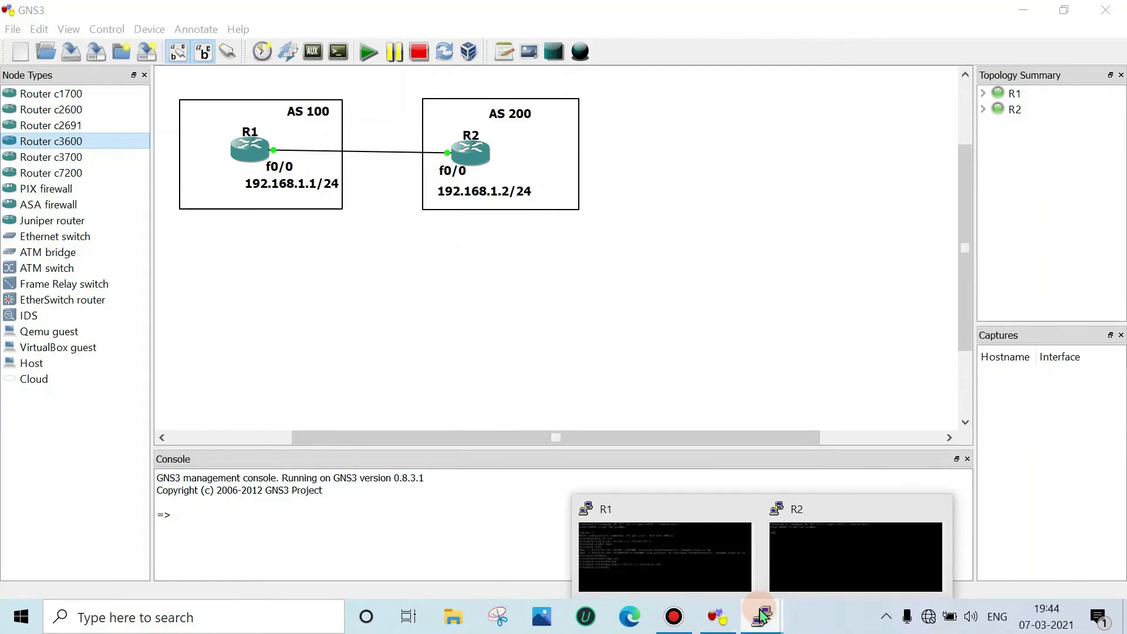
pyautogui.click(838, 506)
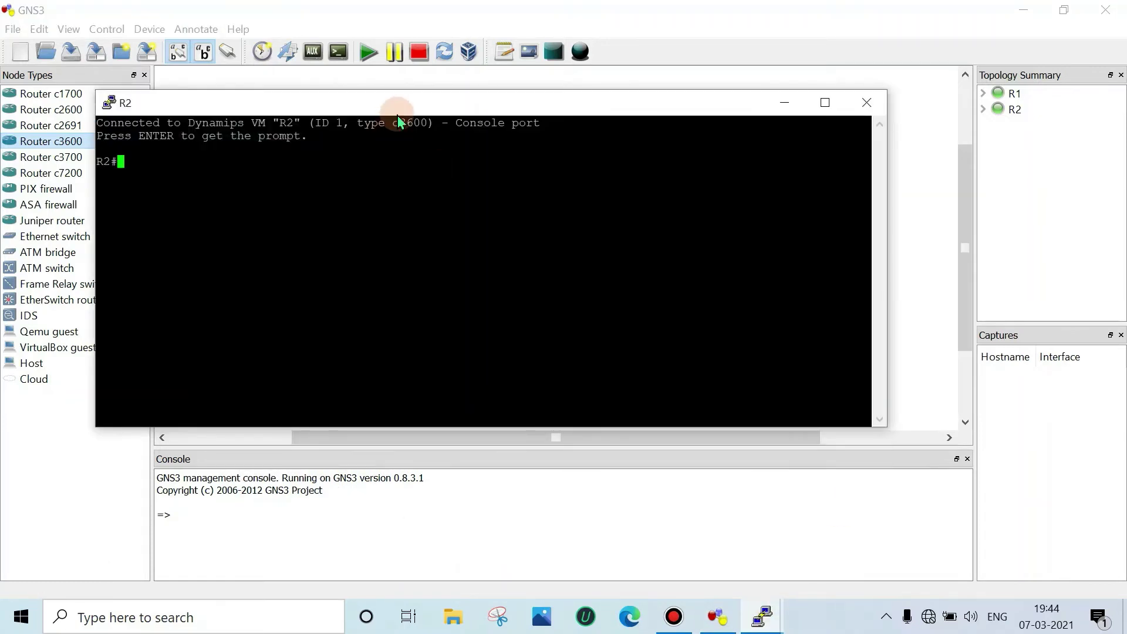
pyautogui.moveTo(399, 101); pyautogui.dragTo(471, 235)
# - On R2, enter global configuration and then interface FastEthernet0/0 configuration
pyautogui.write('con ft')
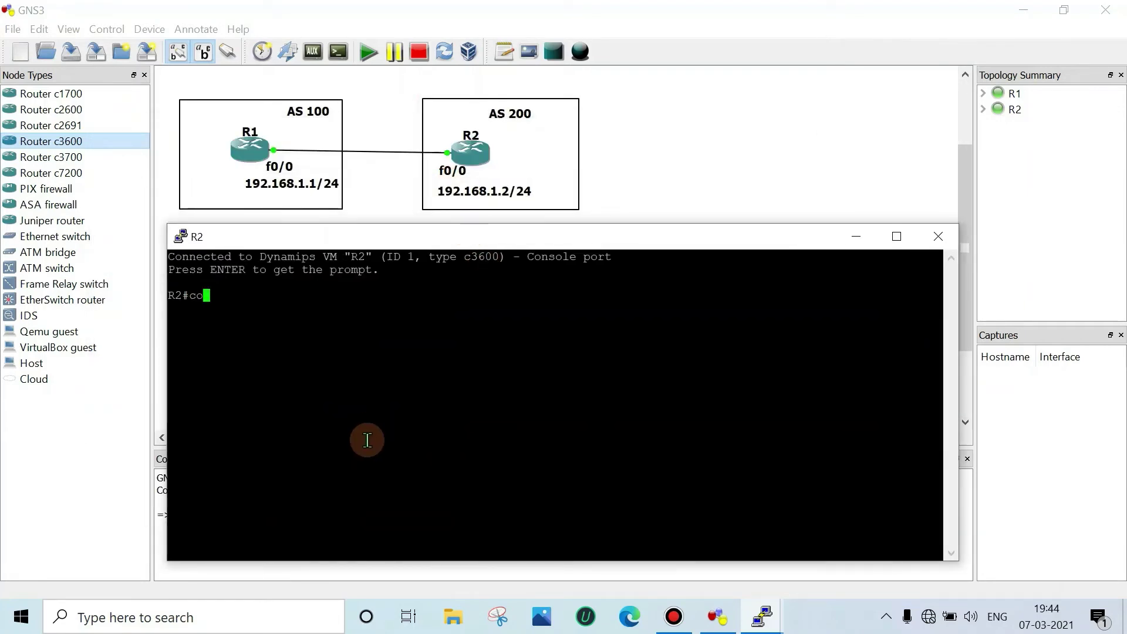
pyautogui.press('BackSpace')
pyautogui.press('BackSpace')
pyautogui.press('BackSpace')
pyautogui.write('f t')
pyautogui.press('Return')
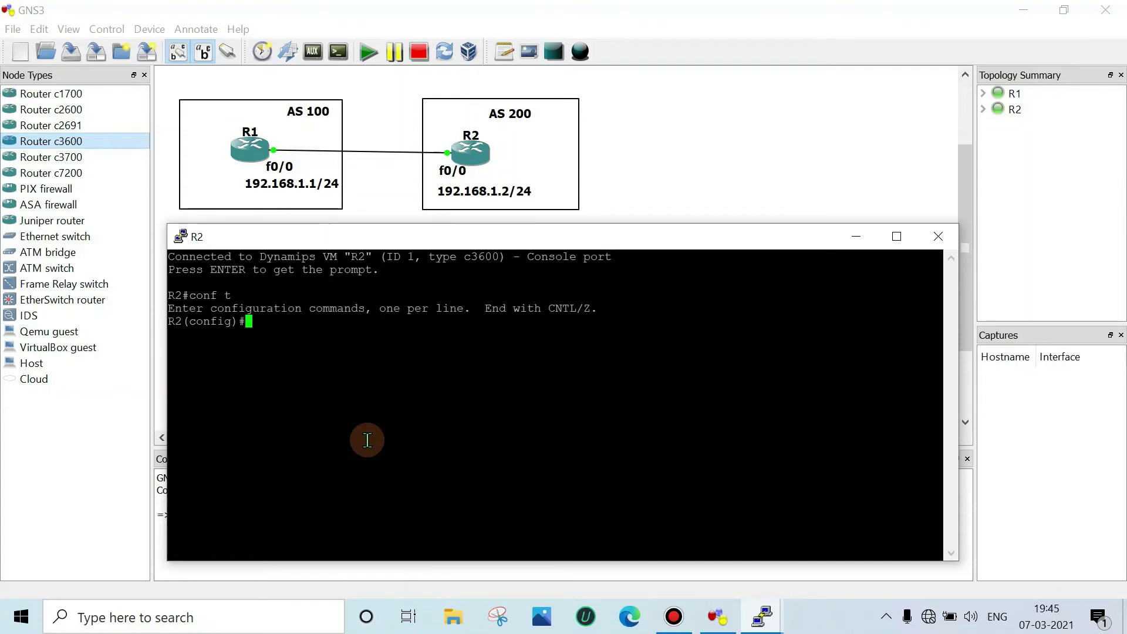
pyautogui.write('int fa 0/0')
pyautogui.press('Return')
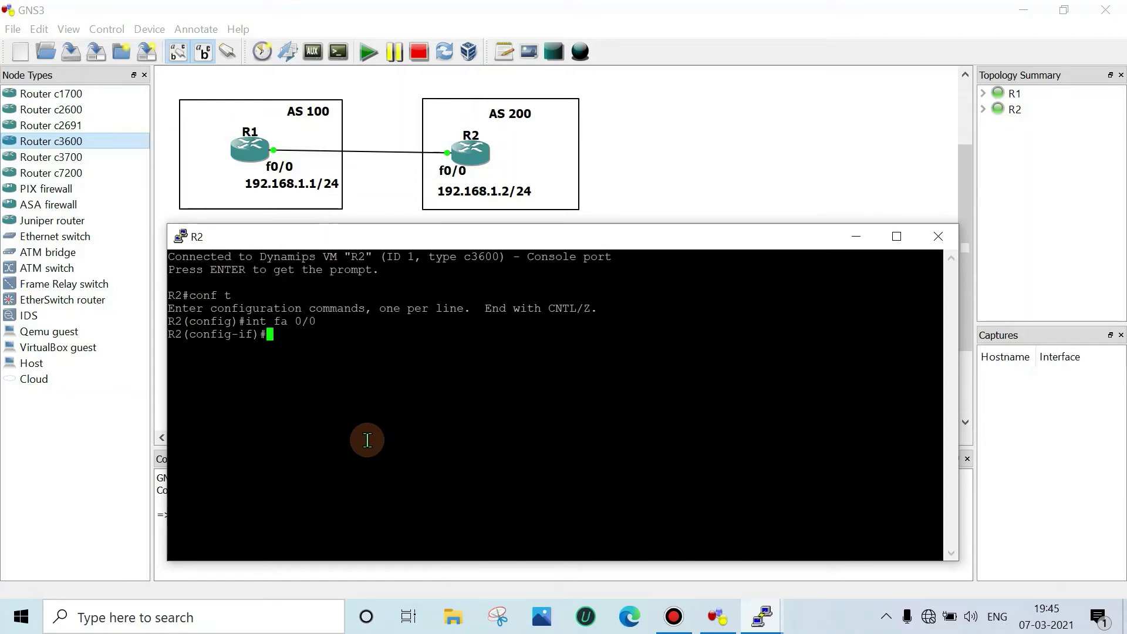
# - Assign 192.168.1.2 255.255.255.0, enable the interface, and start typing router bgp 200
pyautogui.write('i')
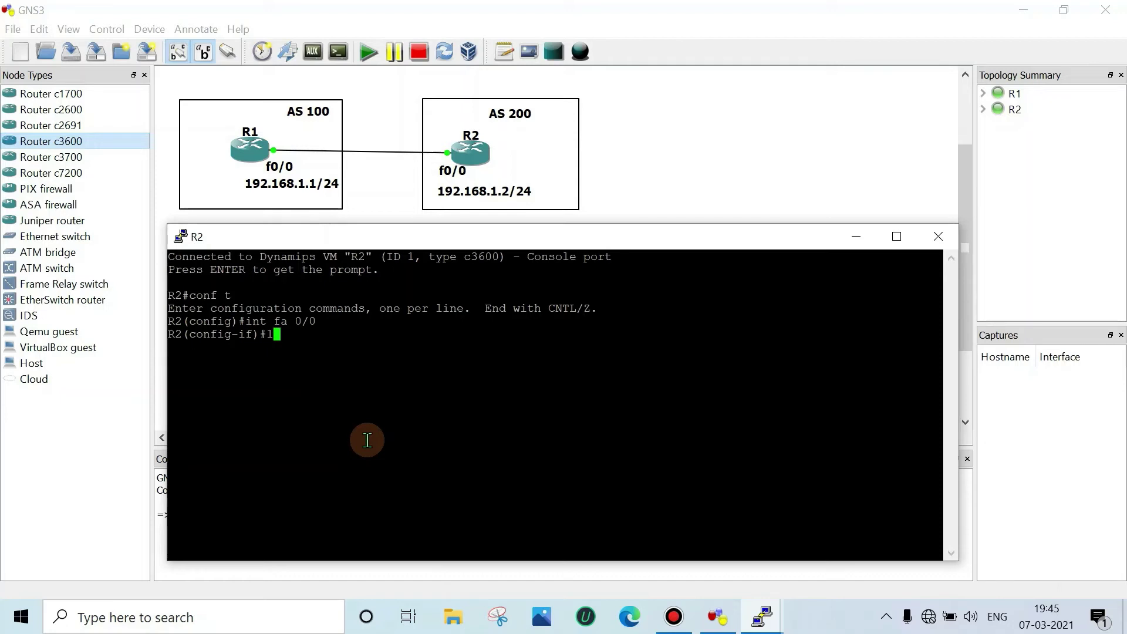
pyautogui.write('p')
pyautogui.press('BackSpace')
pyautogui.press('BackSpace')
pyautogui.press('BackSpace')
pyautogui.write('ip add 192.')
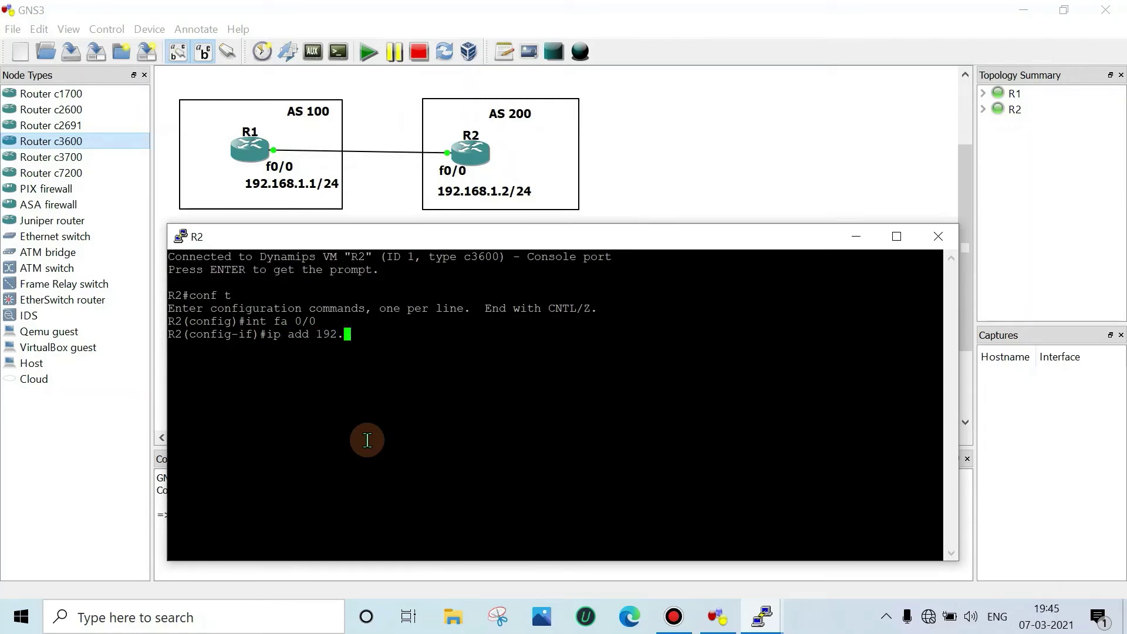
pyautogui.write('168.1.2 255.255.255')
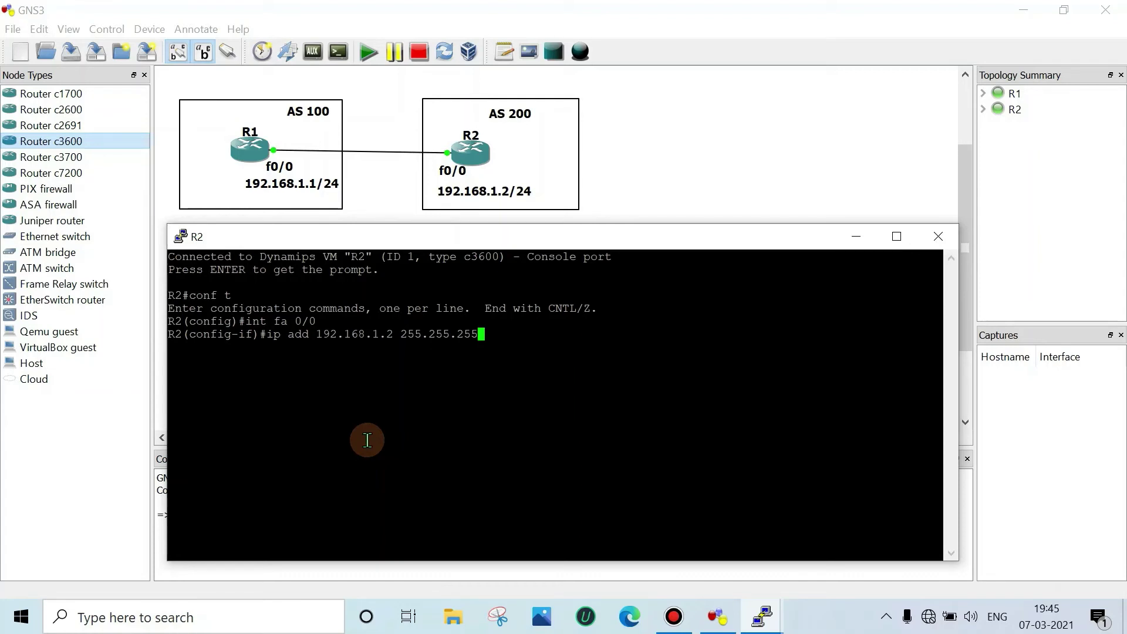
pyautogui.write('.0')
pyautogui.press('Return')
pyautogui.write('no s')
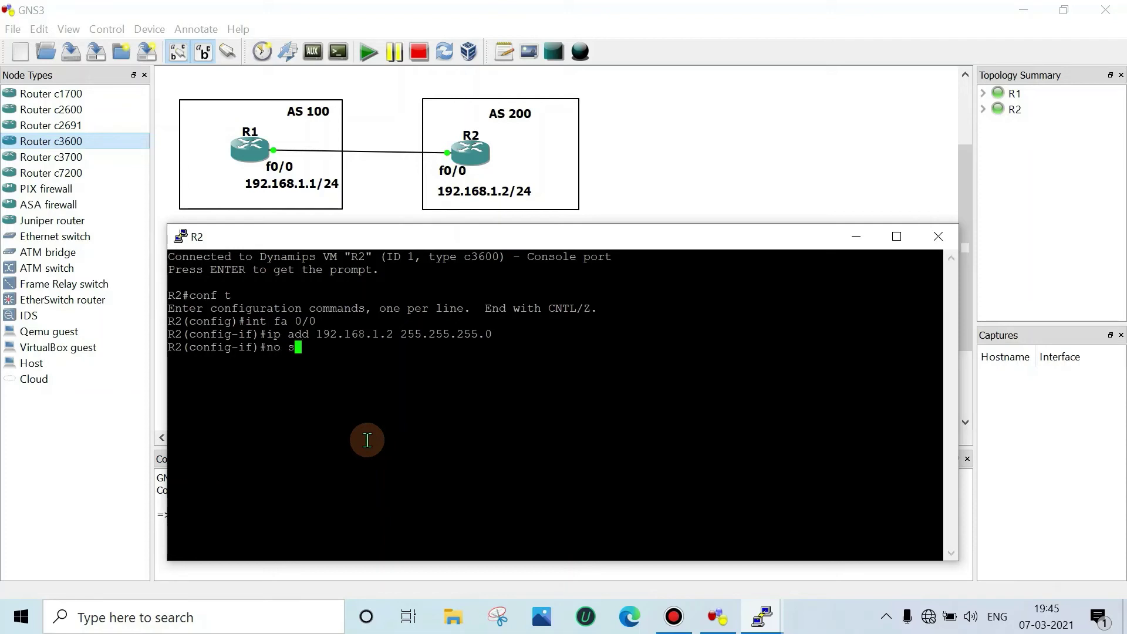
pyautogui.write('hut')
pyautogui.press('Return')
pyautogui.write('exi')
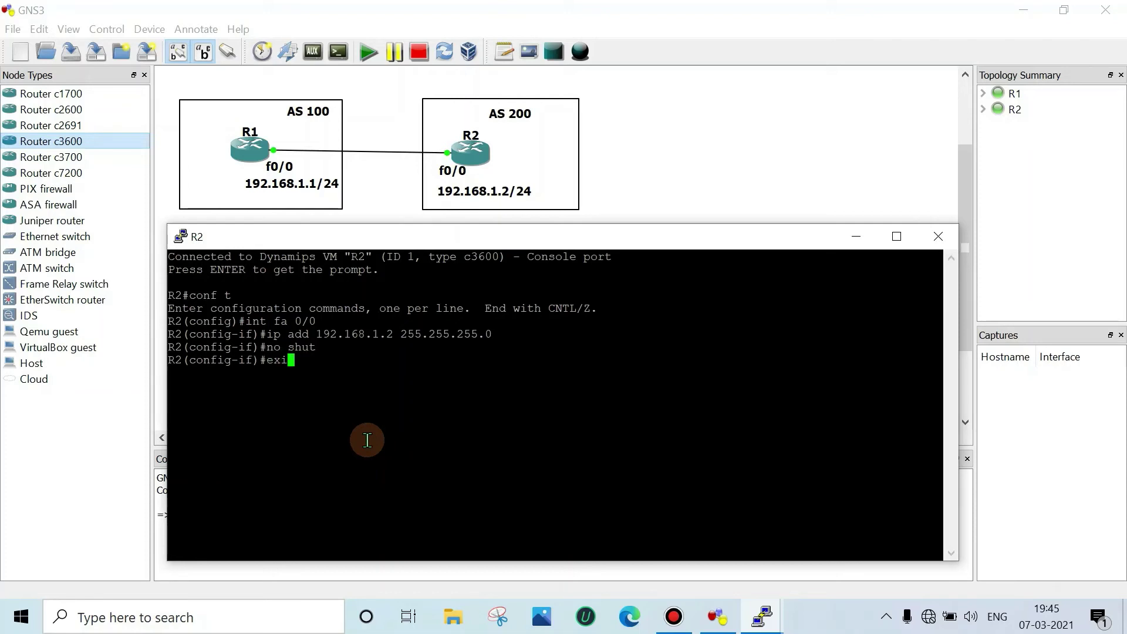
pyautogui.press('BackSpace')
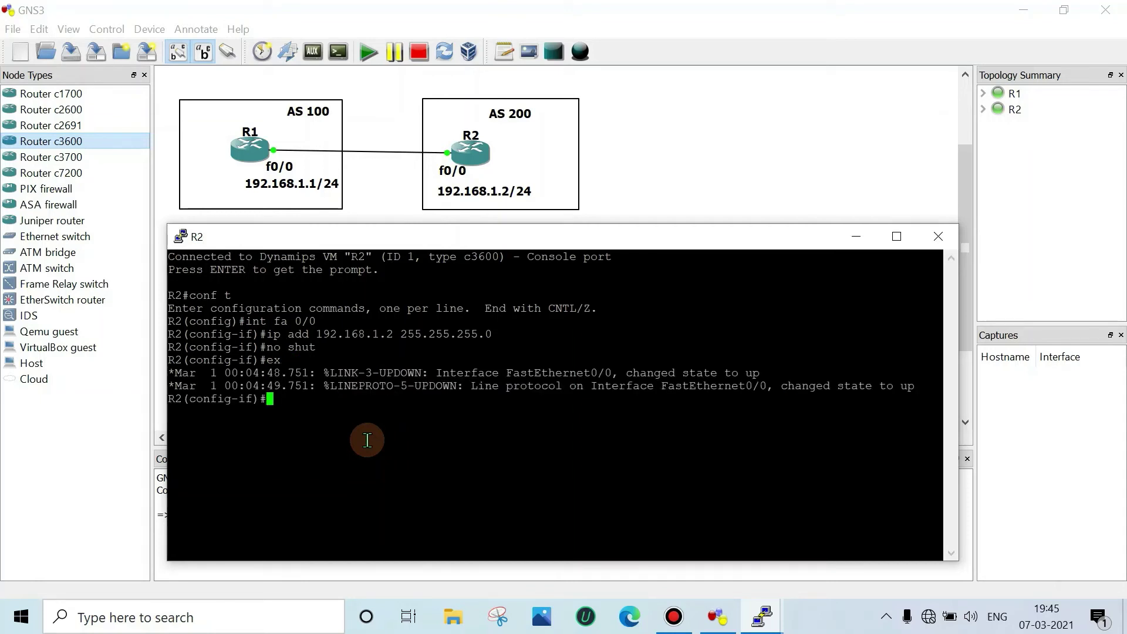
pyautogui.write('router bgp ')
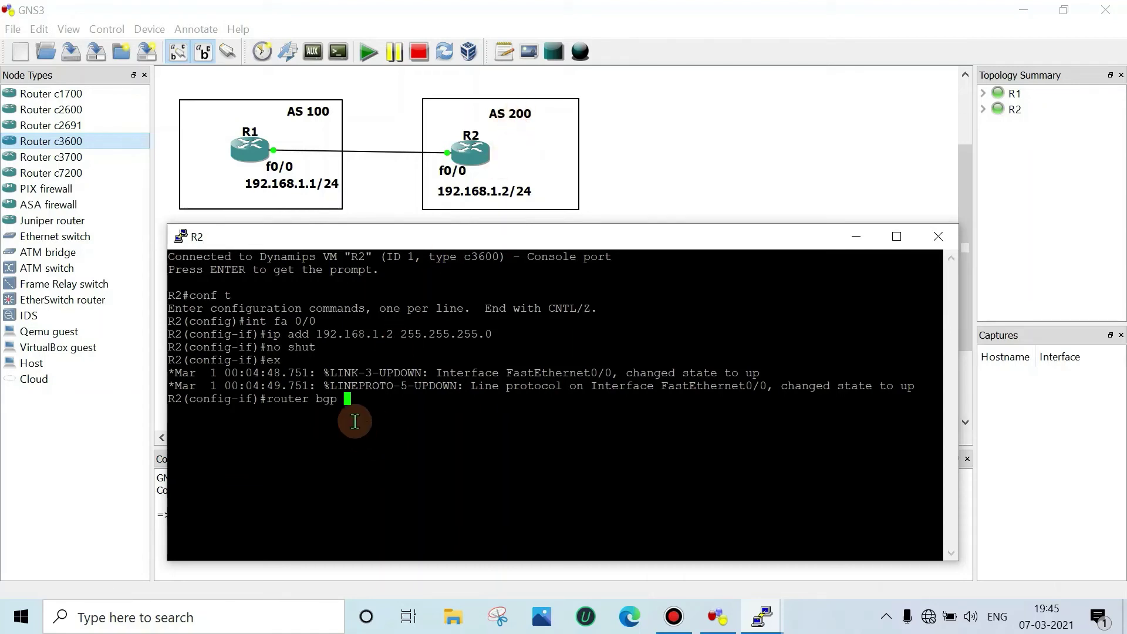
pyautogui.write('200')
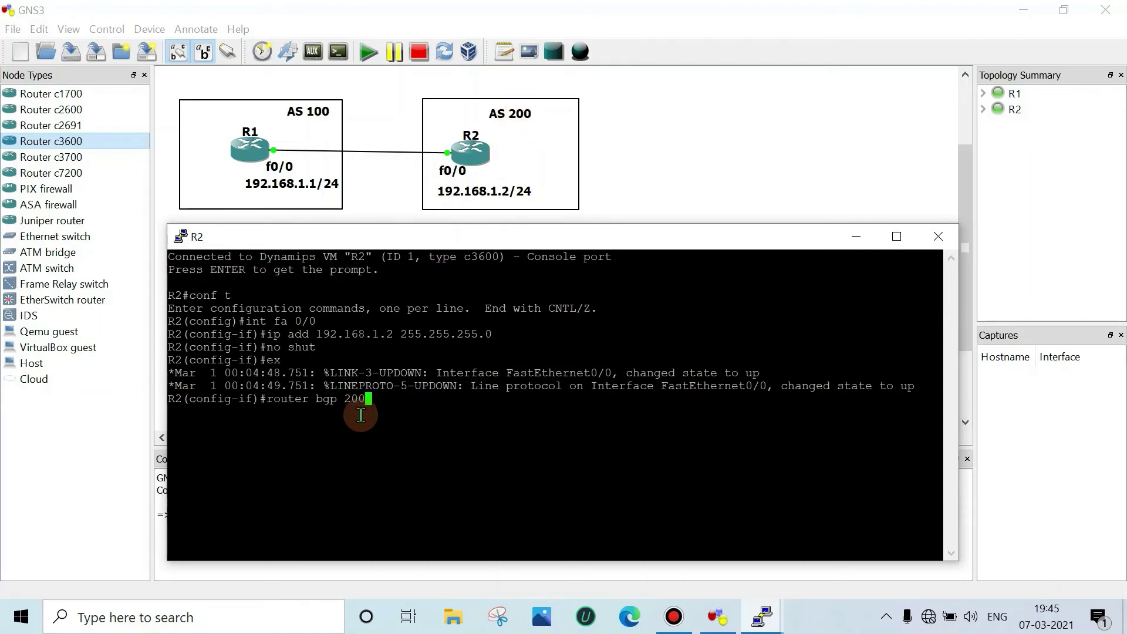
# - Start BGP AS 200 on R2 with neighbor 192.168.1.1 remote-as 100, then enter the BGP summary command
pyautogui.press('Return')
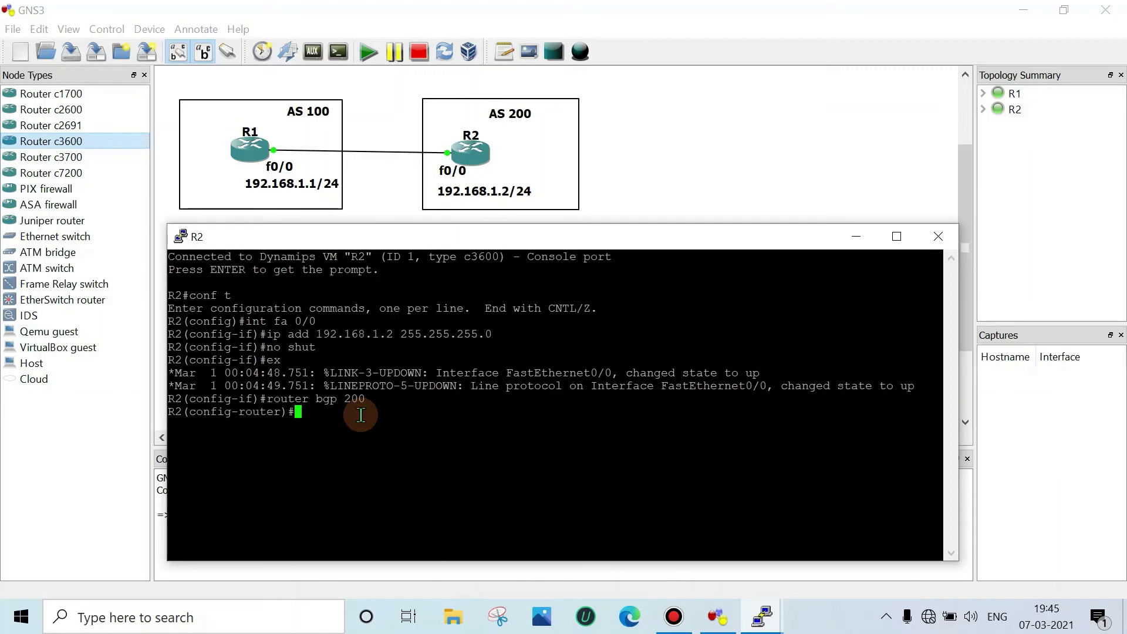
pyautogui.write('igh')
pyautogui.press('Tab')
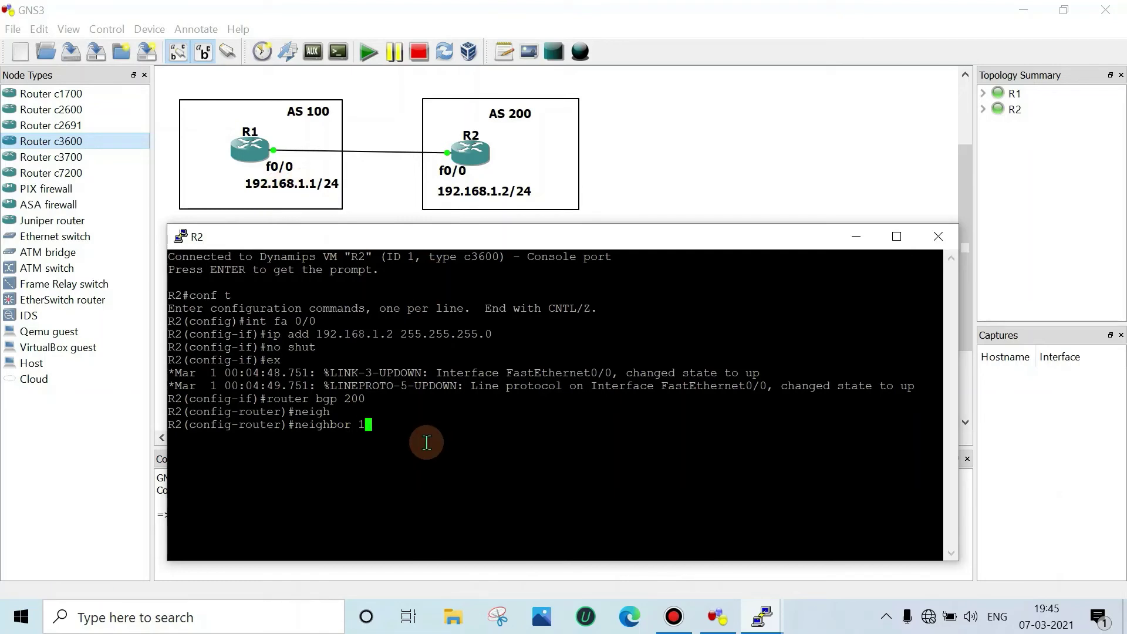
pyautogui.write('192.168.1.1 remote-as 100')
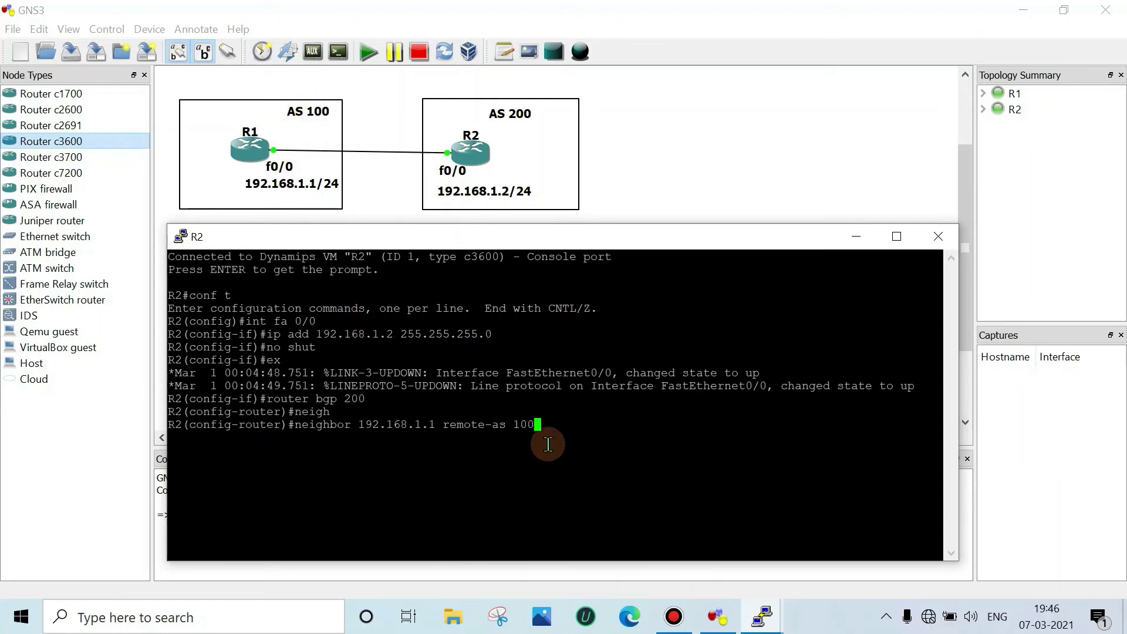
pyautogui.press('Return')
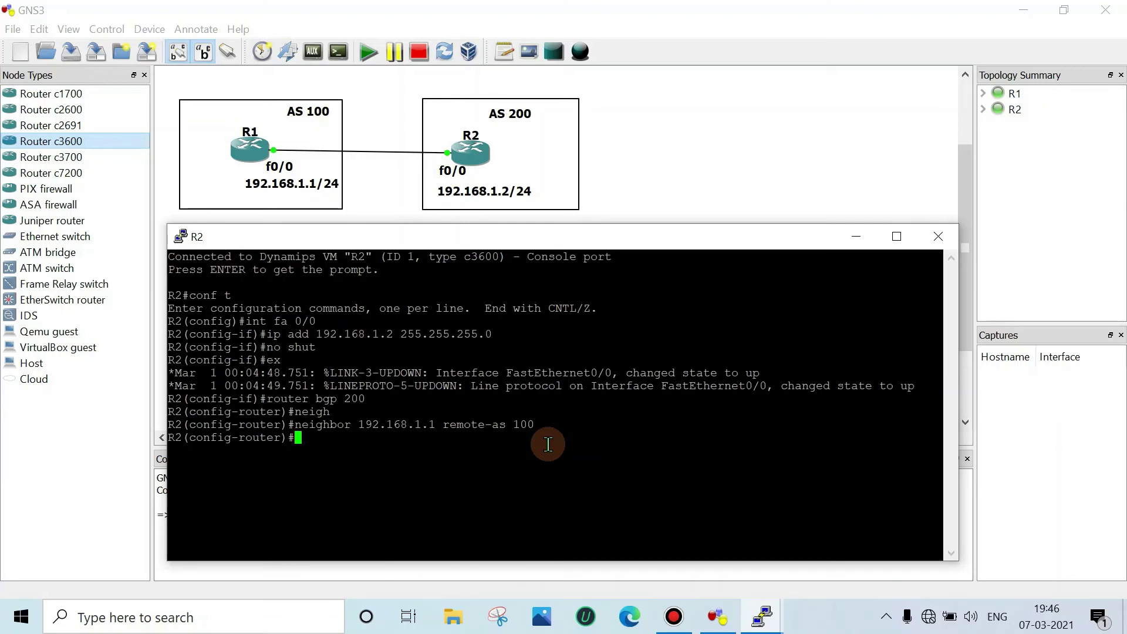
pyautogui.write('do sh ip bgp summ')
# - Show R2's BGP summary twice to check the 192.168.1.1 neighbor state
pyautogui.press('Return')
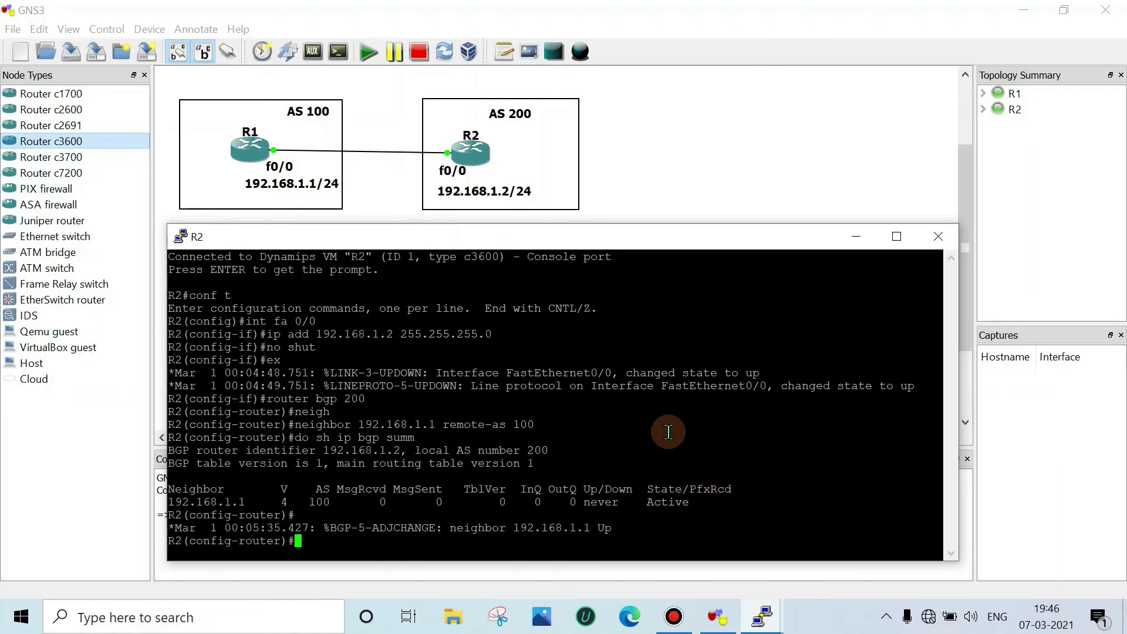
pyautogui.press('Up')
pyautogui.press('Return')
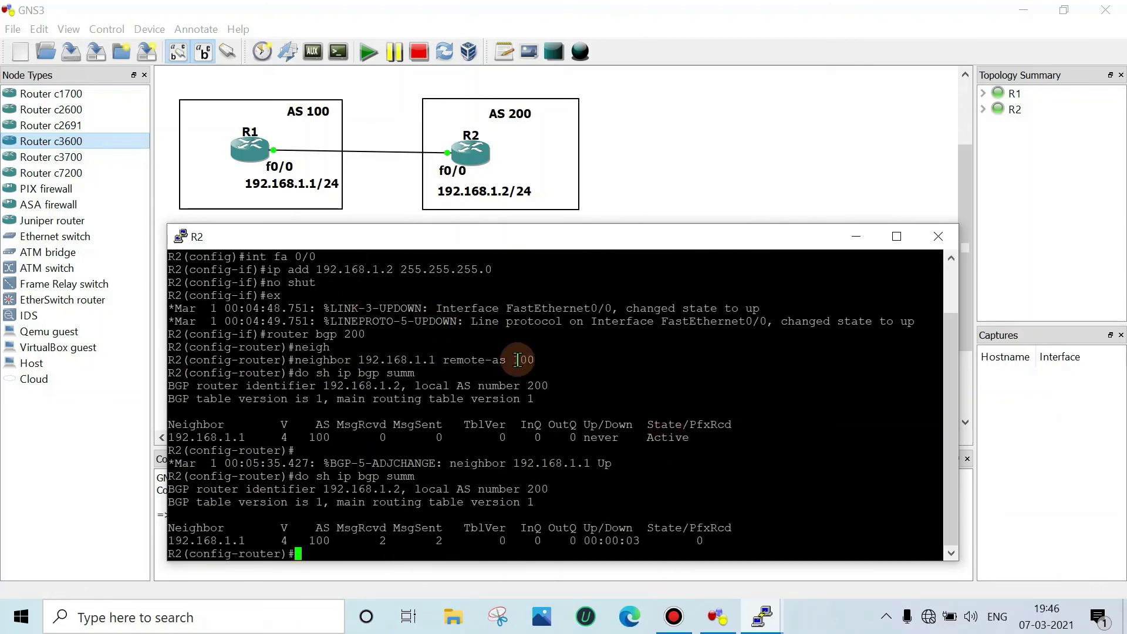
# - On R1's console, show the BGP summary confirming neighbor 192.168.1.2 in AS 200 is established
pyautogui.click(763, 613)
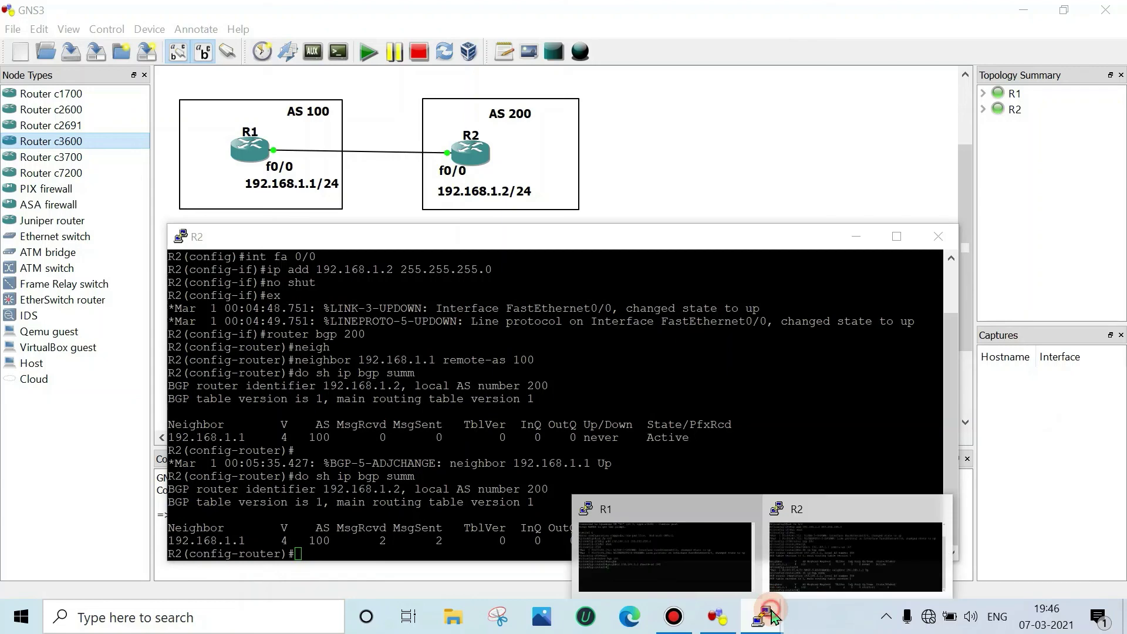
pyautogui.click(608, 528)
pyautogui.write('d')
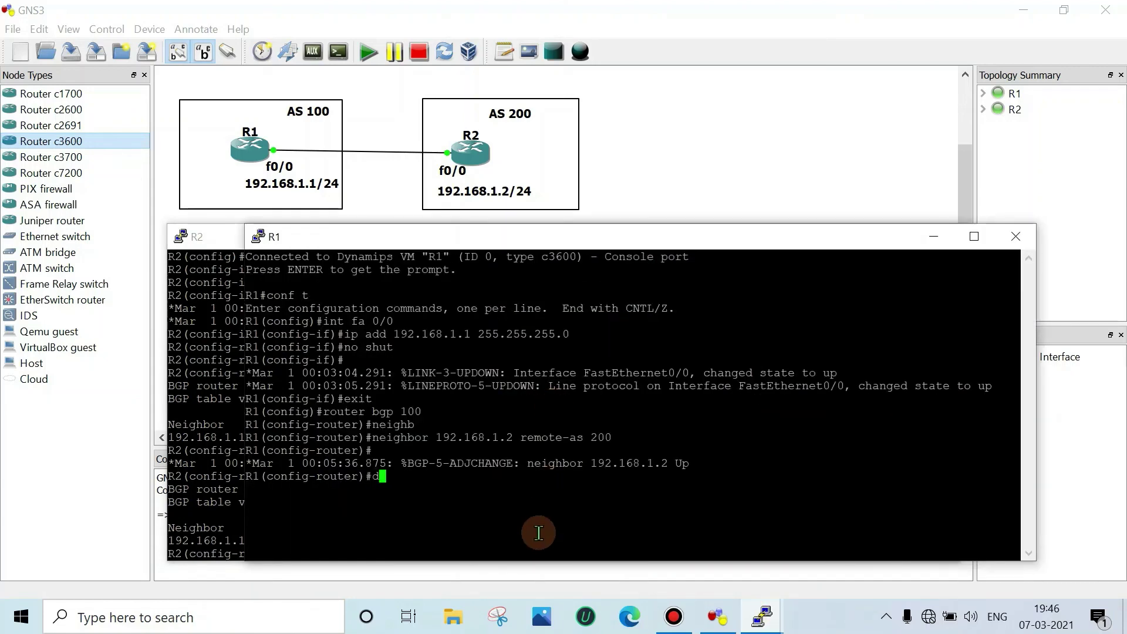
pyautogui.write('o sh ip bgp summ')
pyautogui.press('Return')
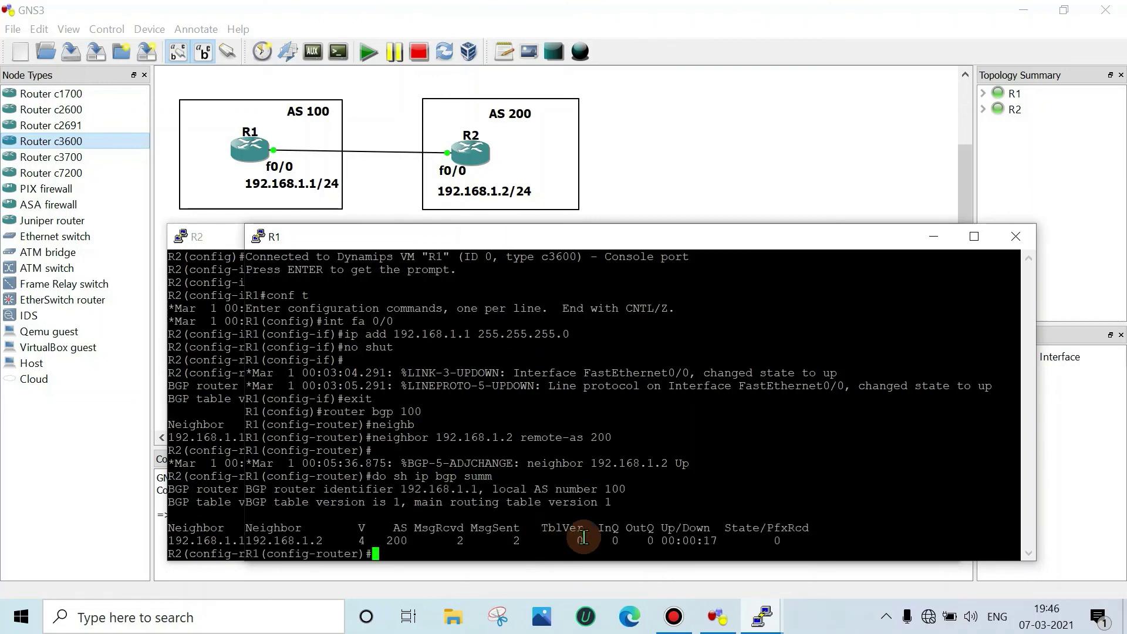